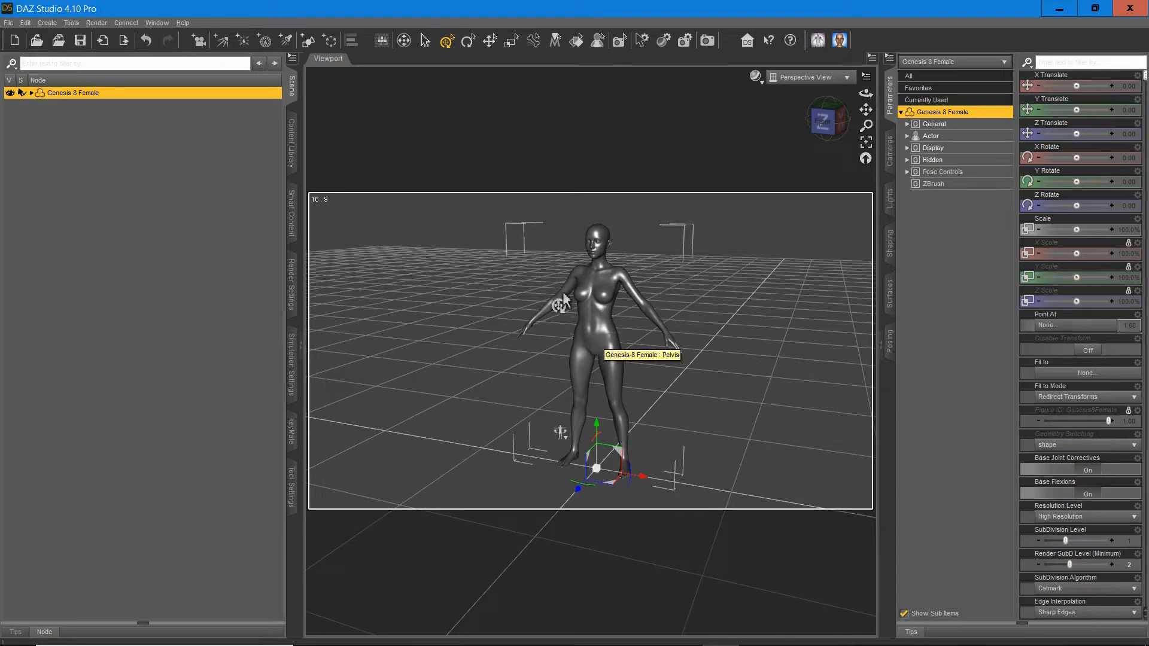
Step: Export the unposed Genesis 8 Female figure as Base.obj in the Tutorials folder, with the Custom preset at 100% scale
left_click(8, 23)
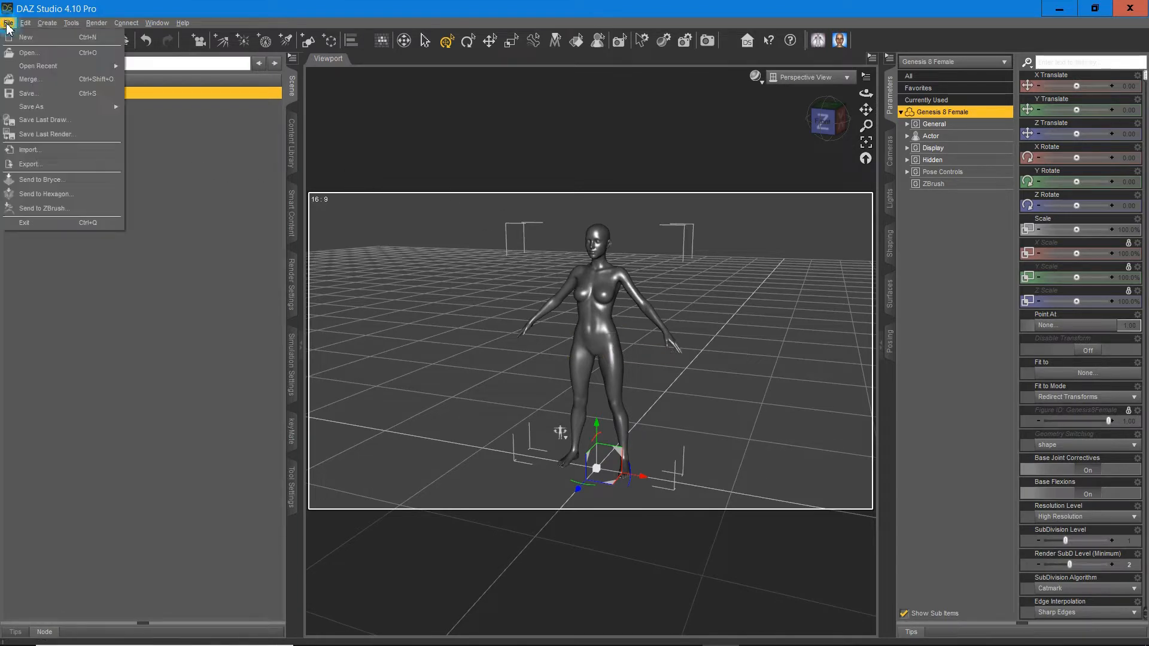
left_click(42, 163)
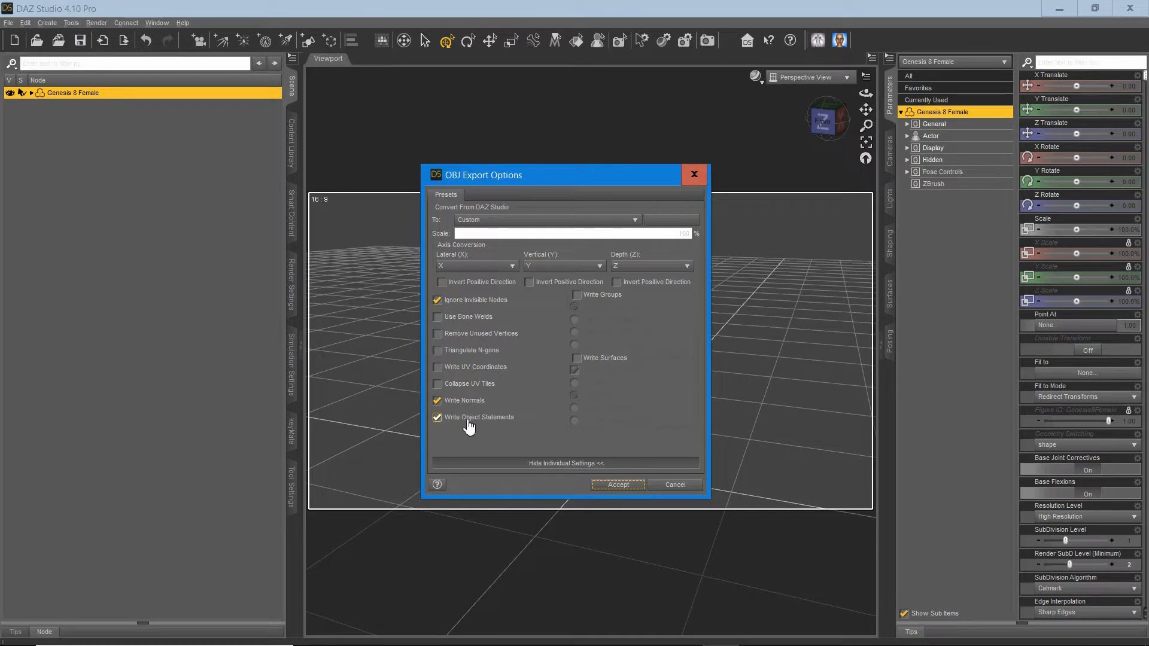
left_click(605, 486)
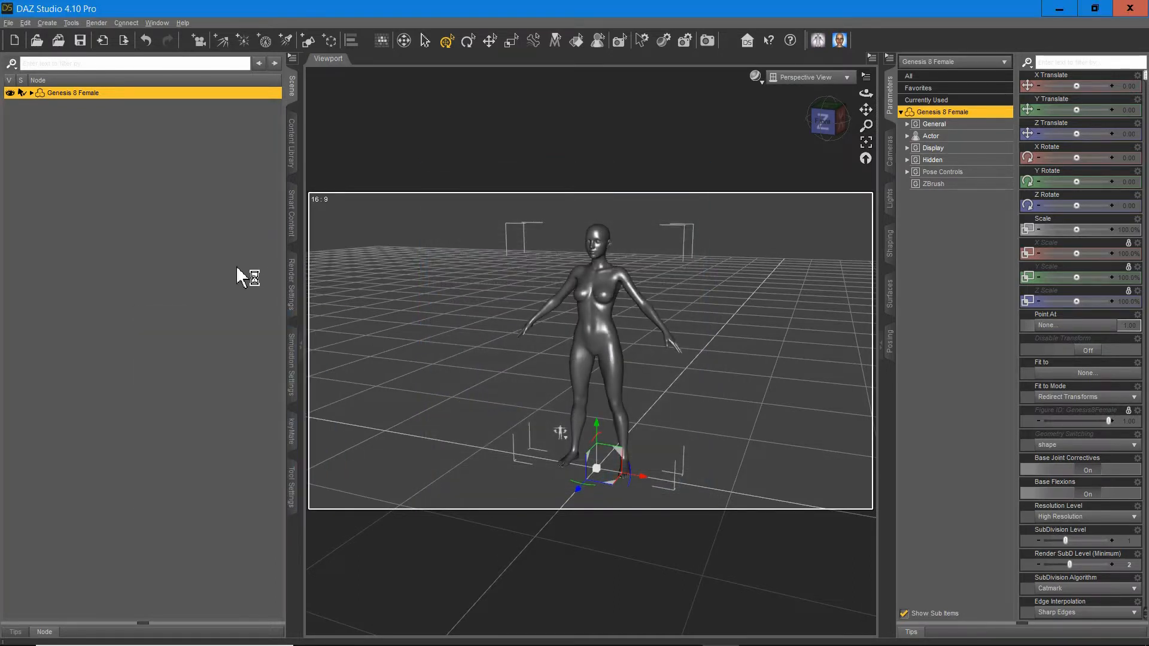
Step: Apply Base Pose Walking B to the Genesis 8 Female figure and export the posed figure as Pose.obj
left_click(289, 209)
double_click(124, 392)
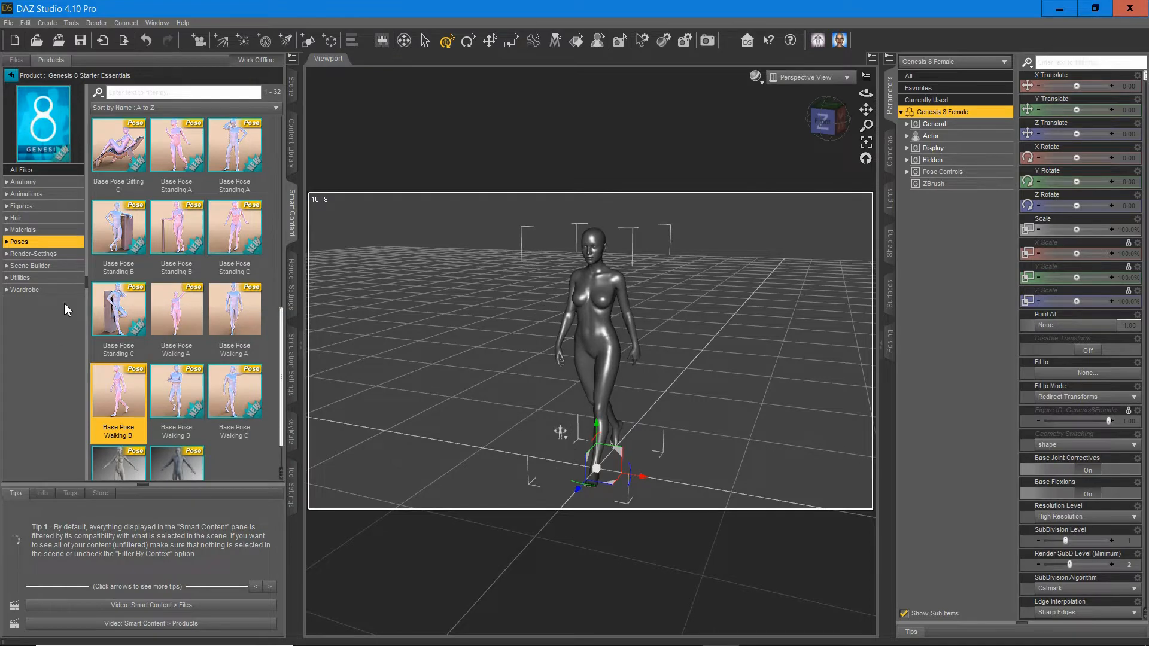
left_click(9, 24)
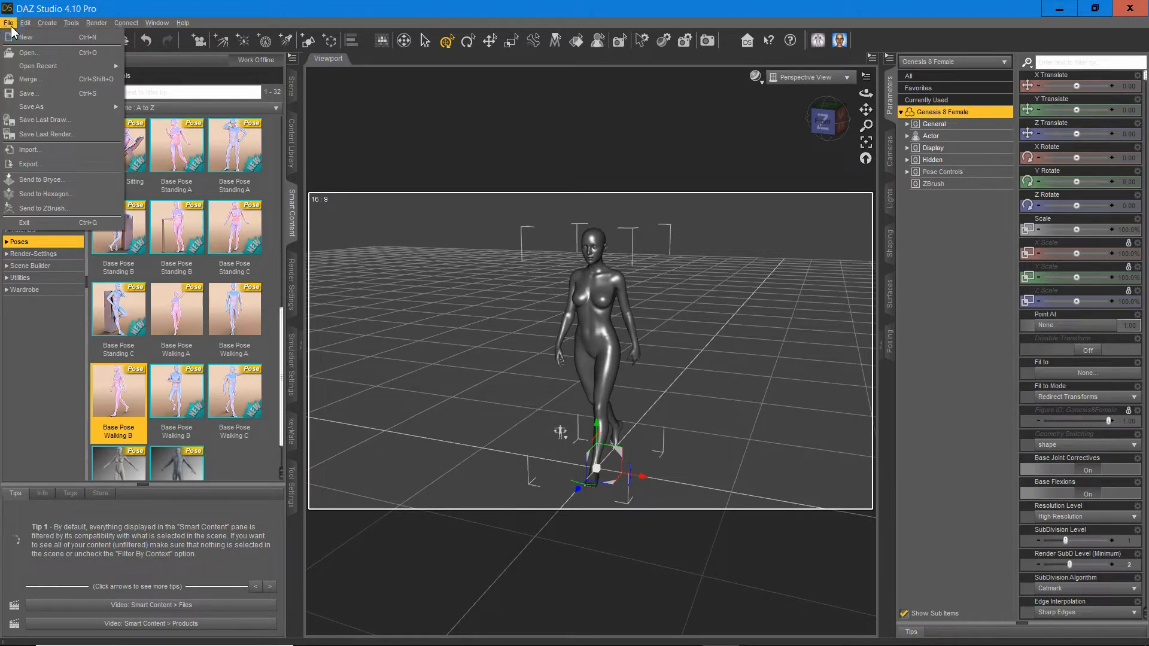
left_click(35, 169)
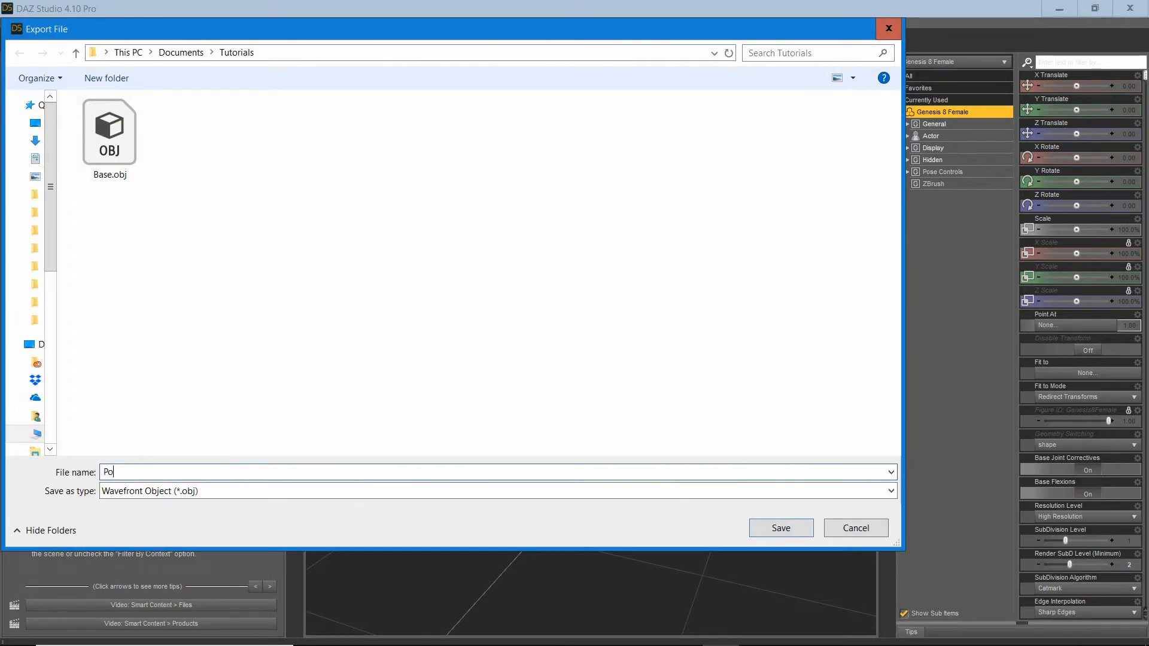
left_click(782, 528)
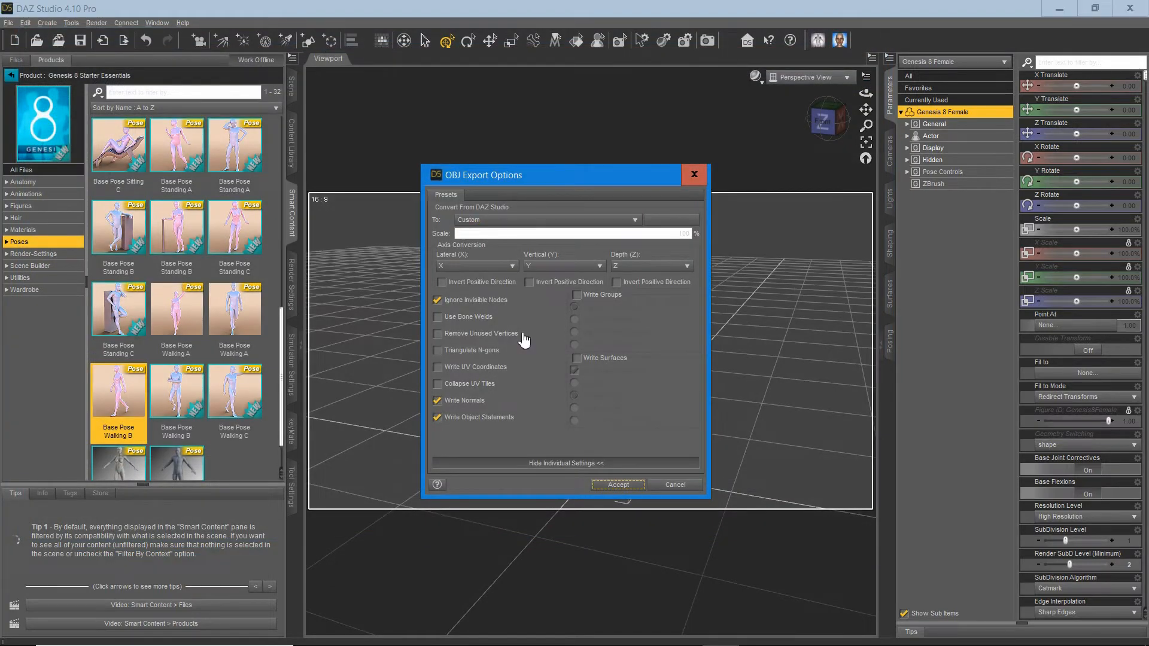
left_click(618, 485)
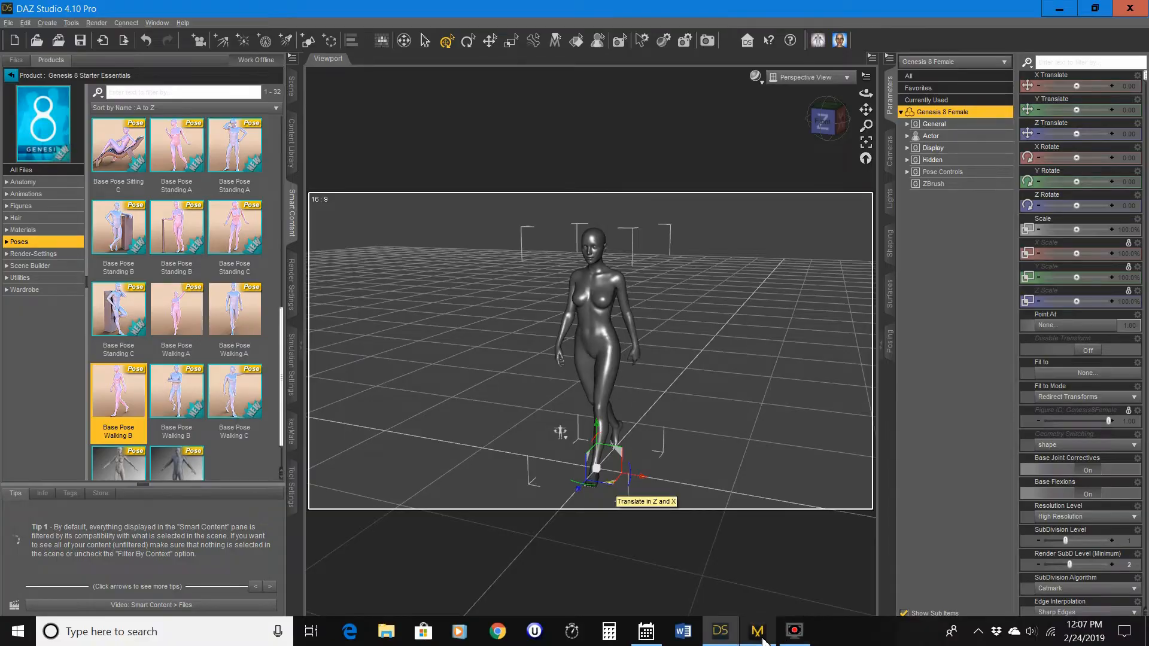
Step: Switch to Marvelous Designer and import Base.obj as an avatar with arrangement points at cm (DAZ Studio) scale
left_click(757, 631)
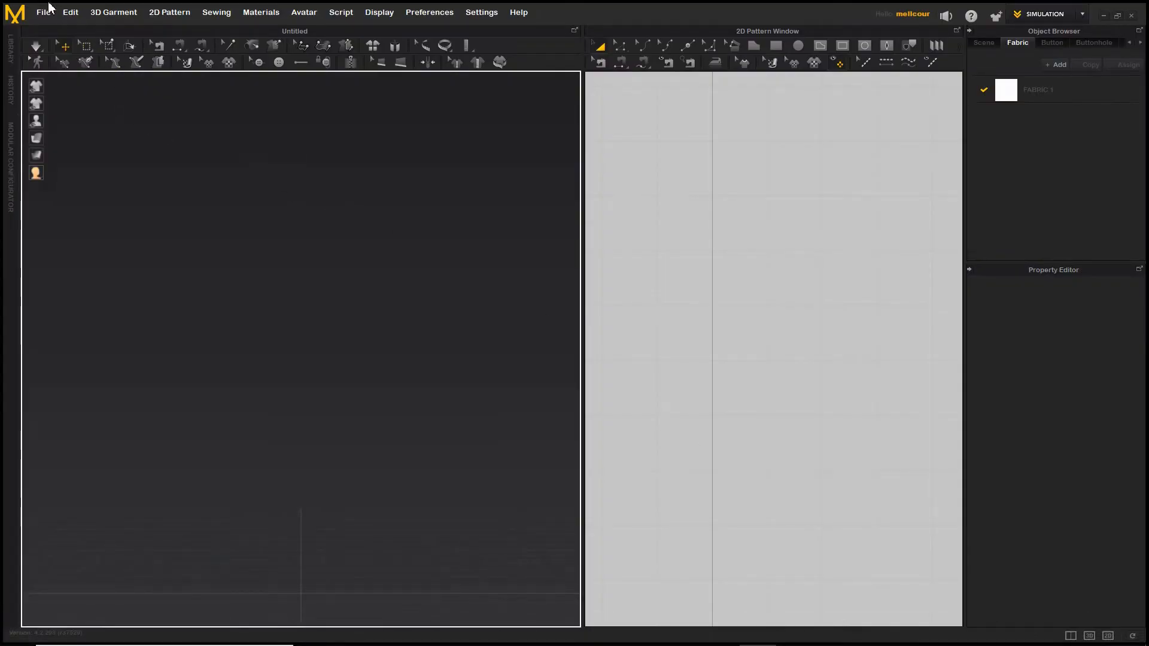
left_click(43, 14)
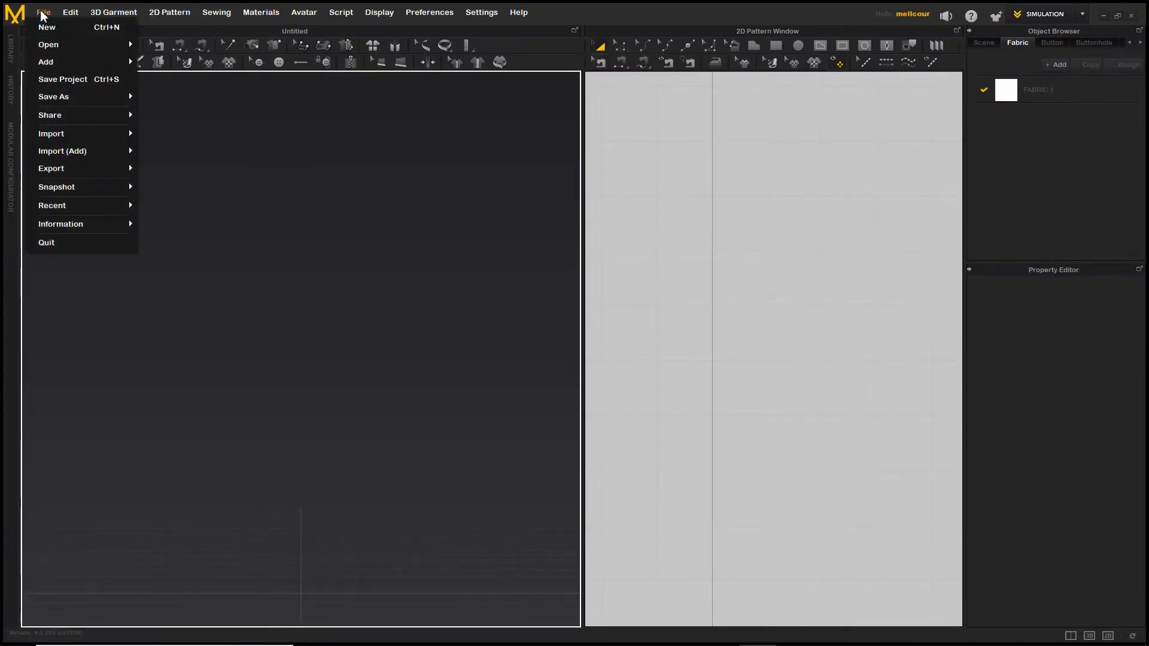
mouse_move(39, 140)
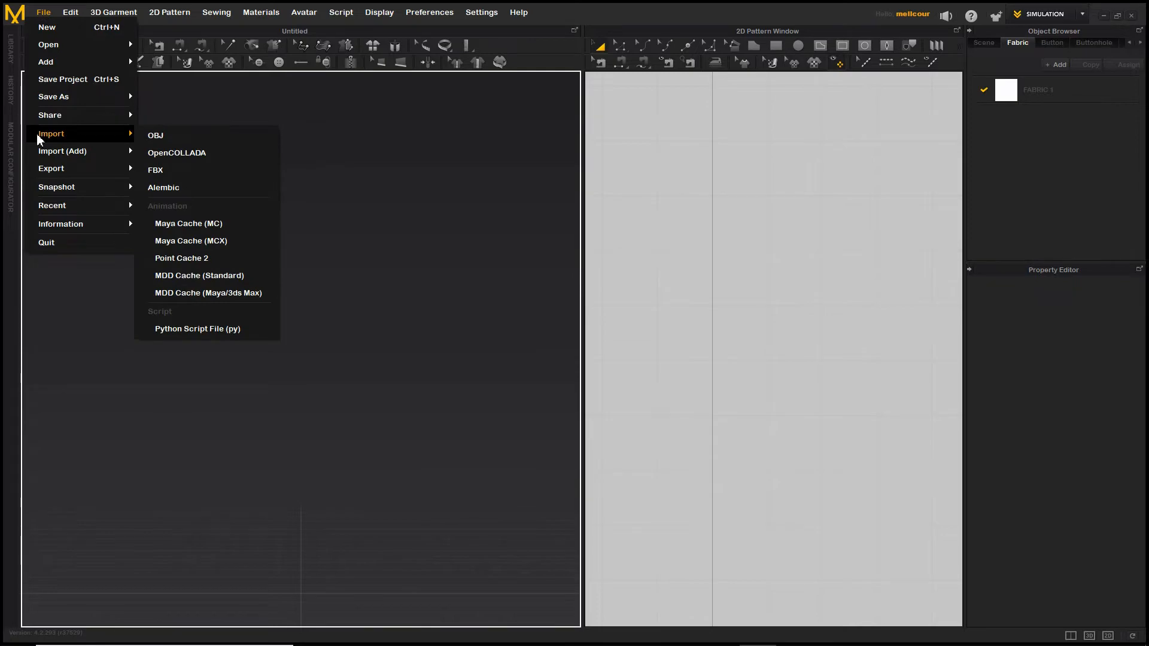
left_click(172, 136)
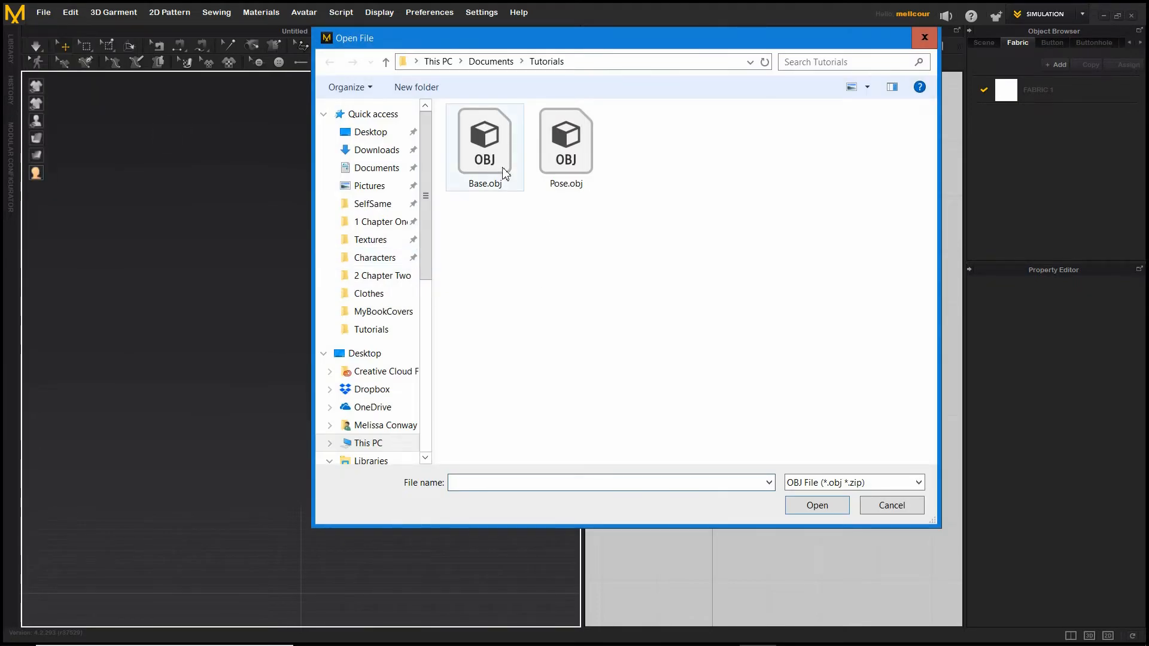
double_click(497, 158)
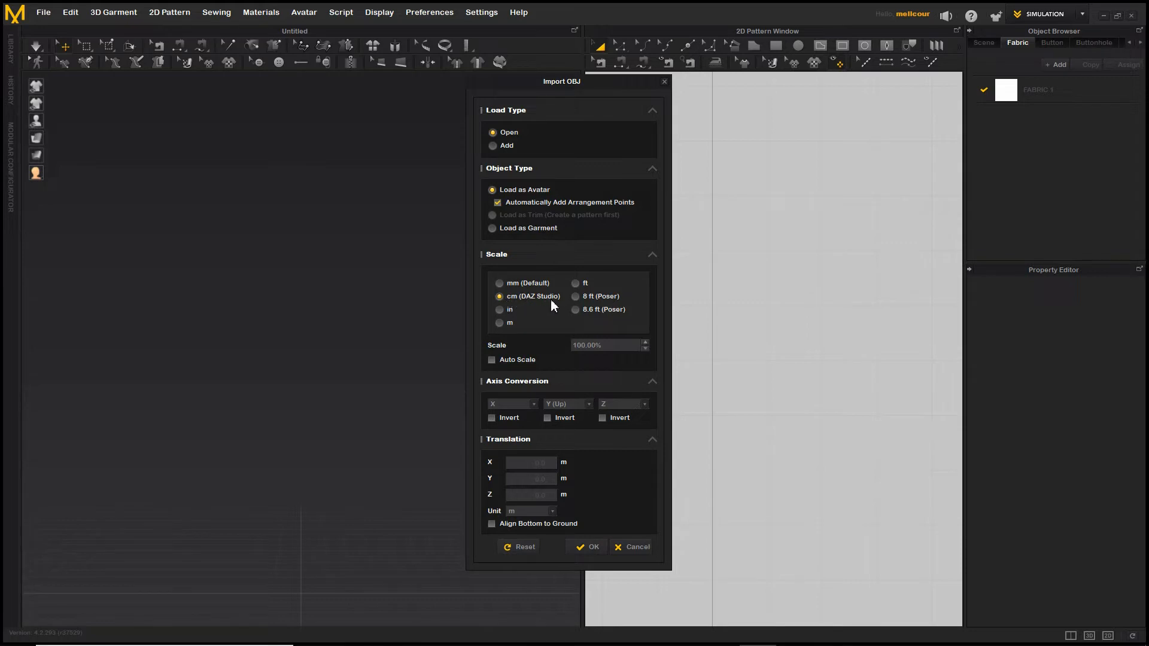
left_click(592, 548)
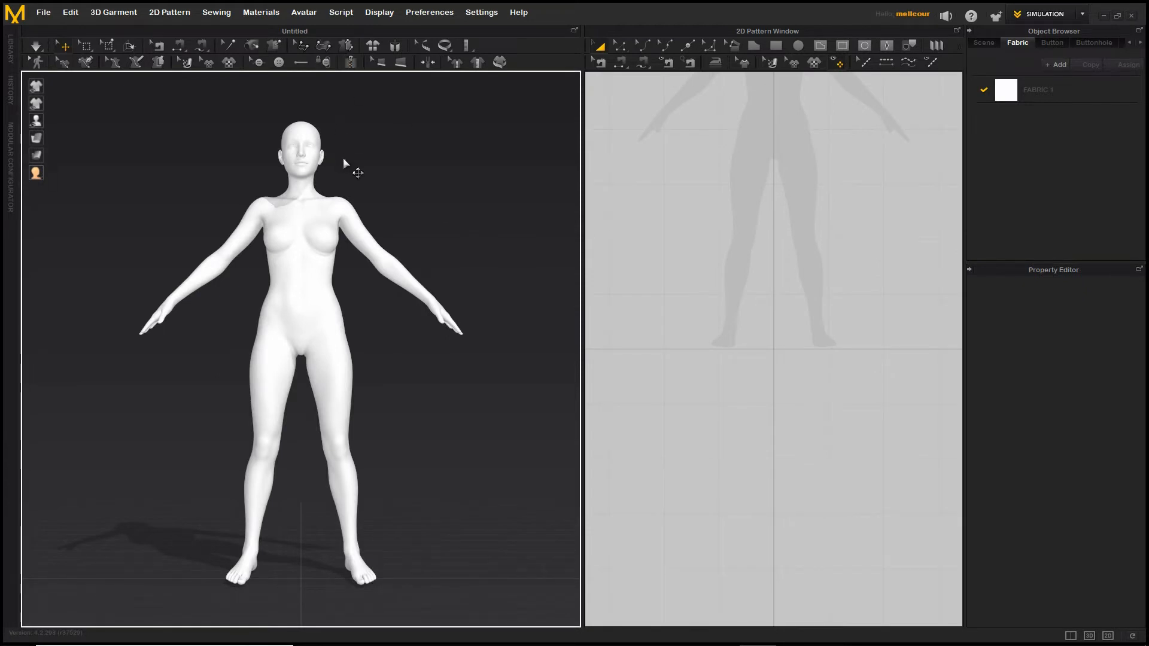
Step: Add the saved shift garment file from the Clothes folder to the scene with the avatar
left_click(47, 13)
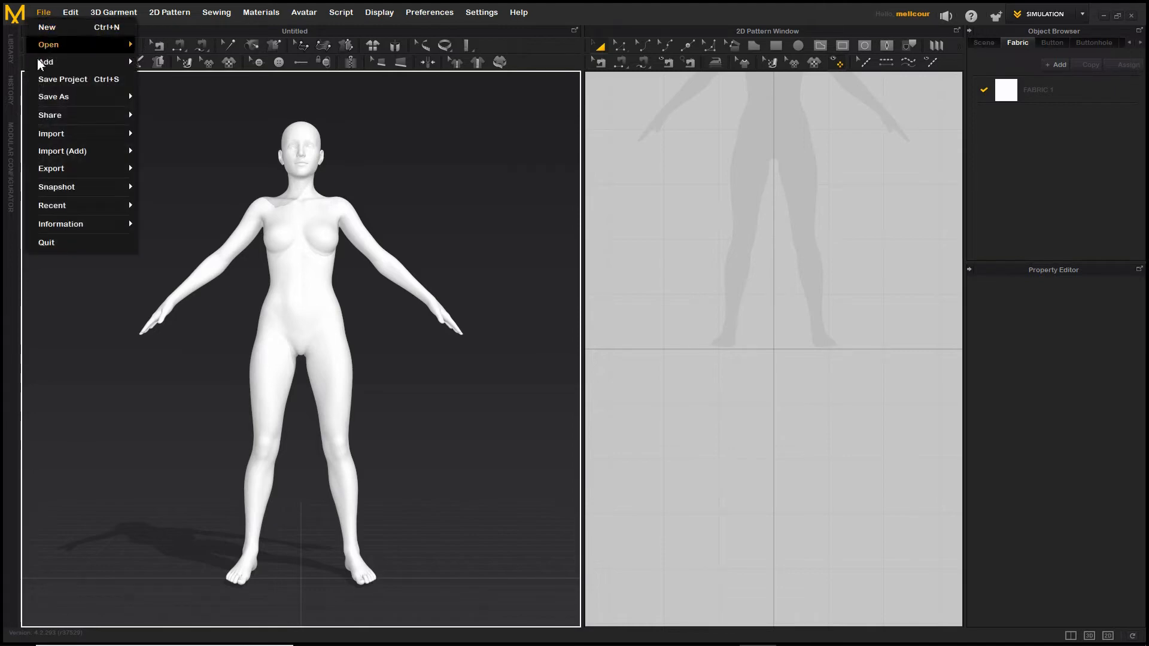
mouse_move(134, 66)
left_click(173, 82)
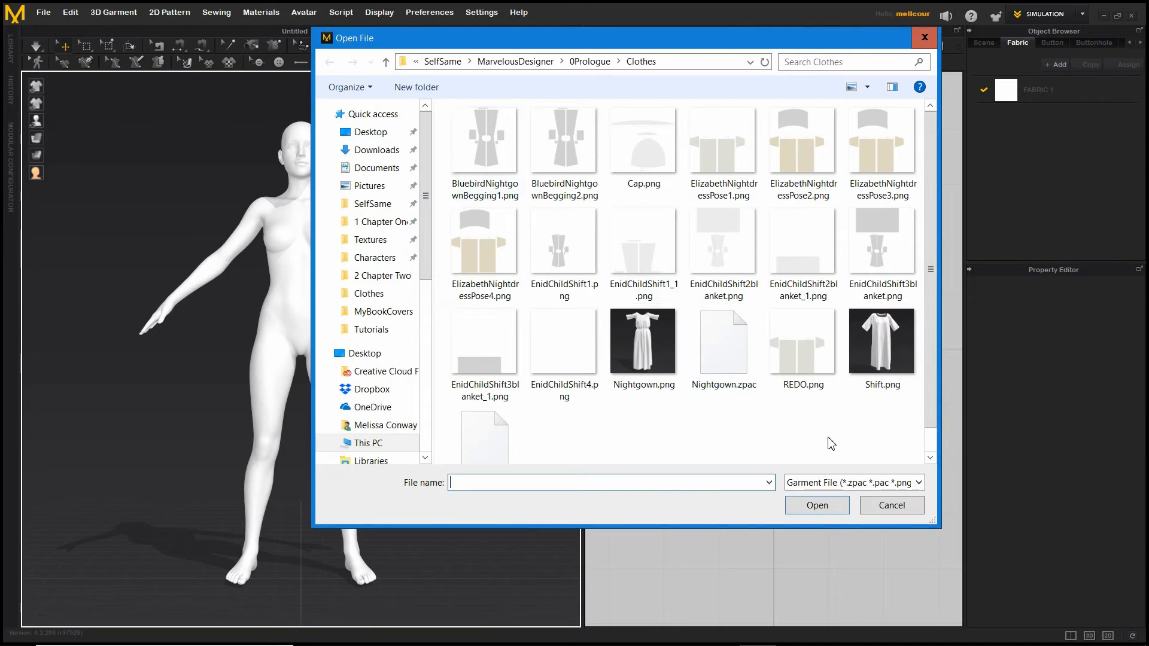
double_click(479, 436)
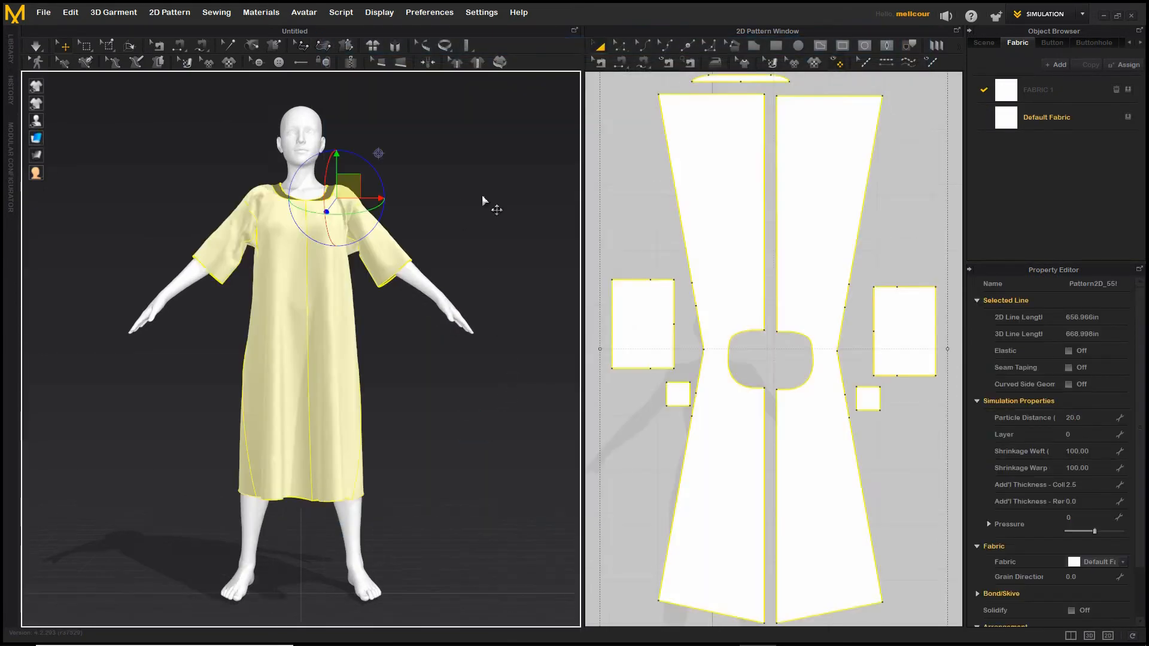
Step: Import Pose.obj as a morph target with 30 morphing frames at cm (DAZ Studio) scale
left_click(43, 14)
mouse_move(56, 135)
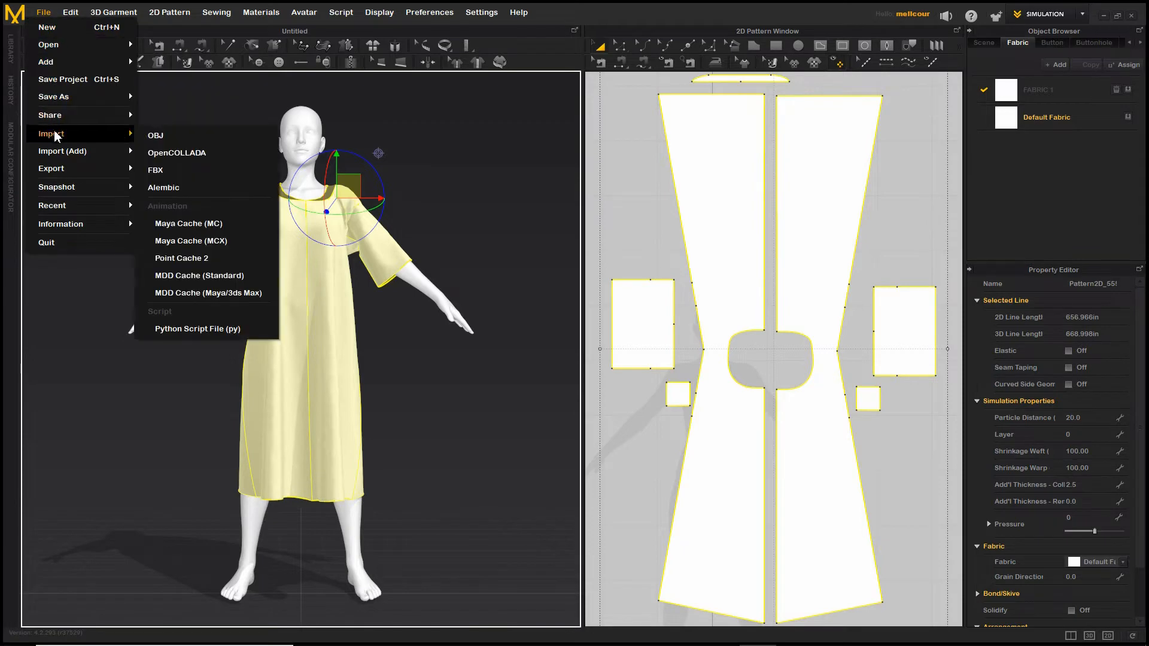
left_click(161, 136)
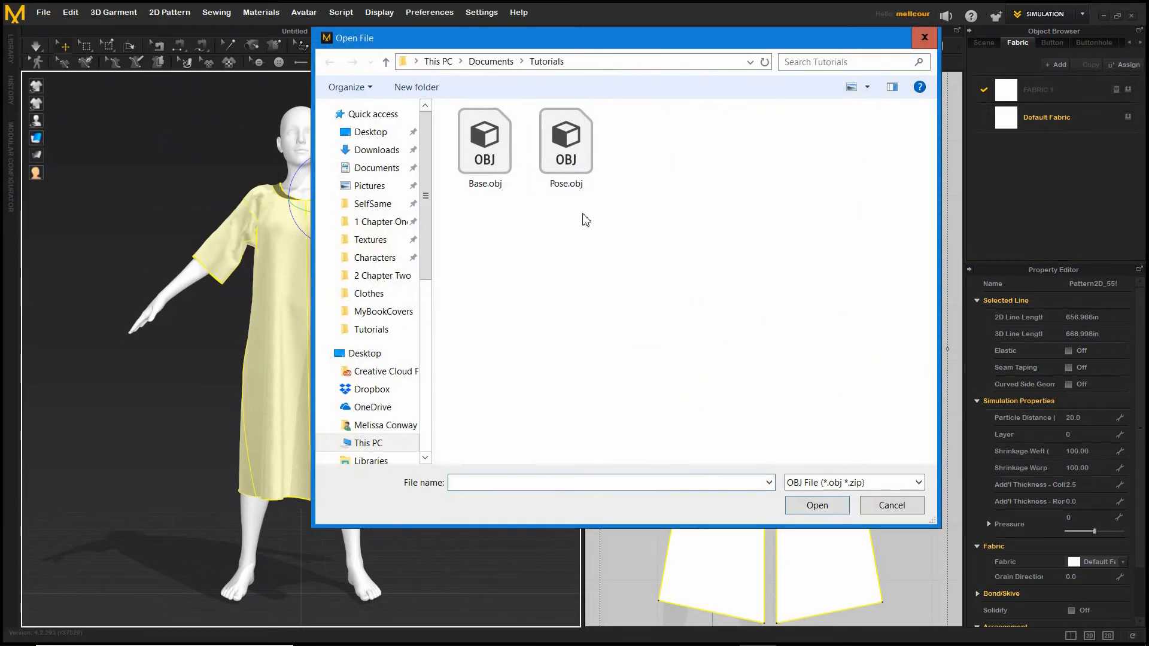
double_click(566, 168)
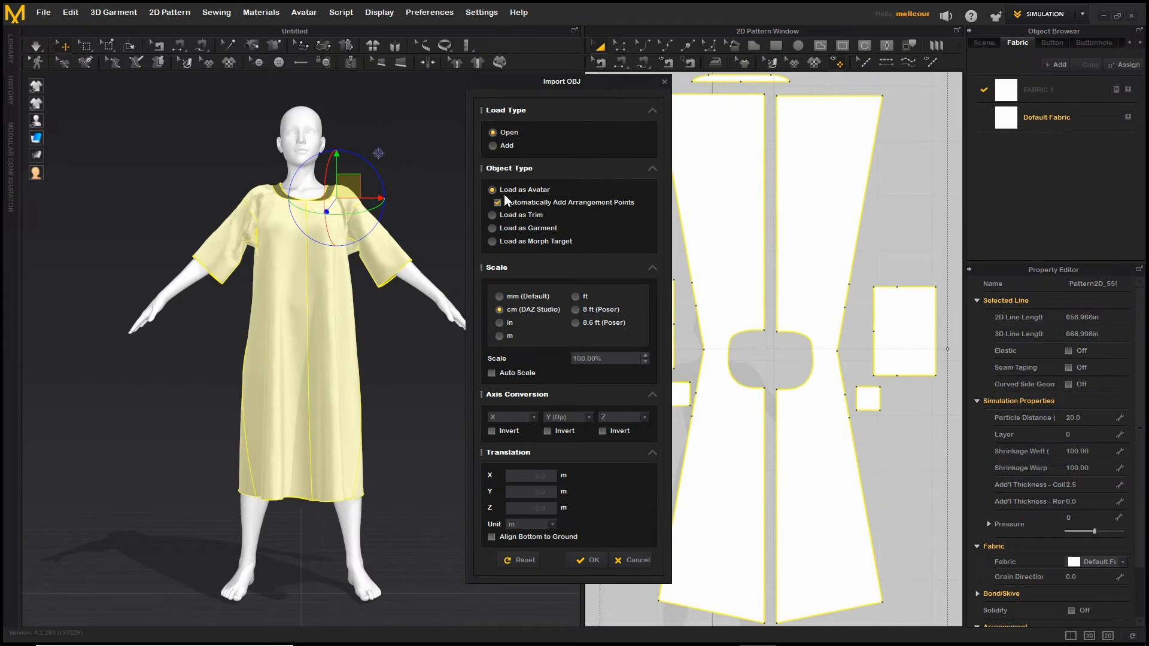
left_click(492, 242)
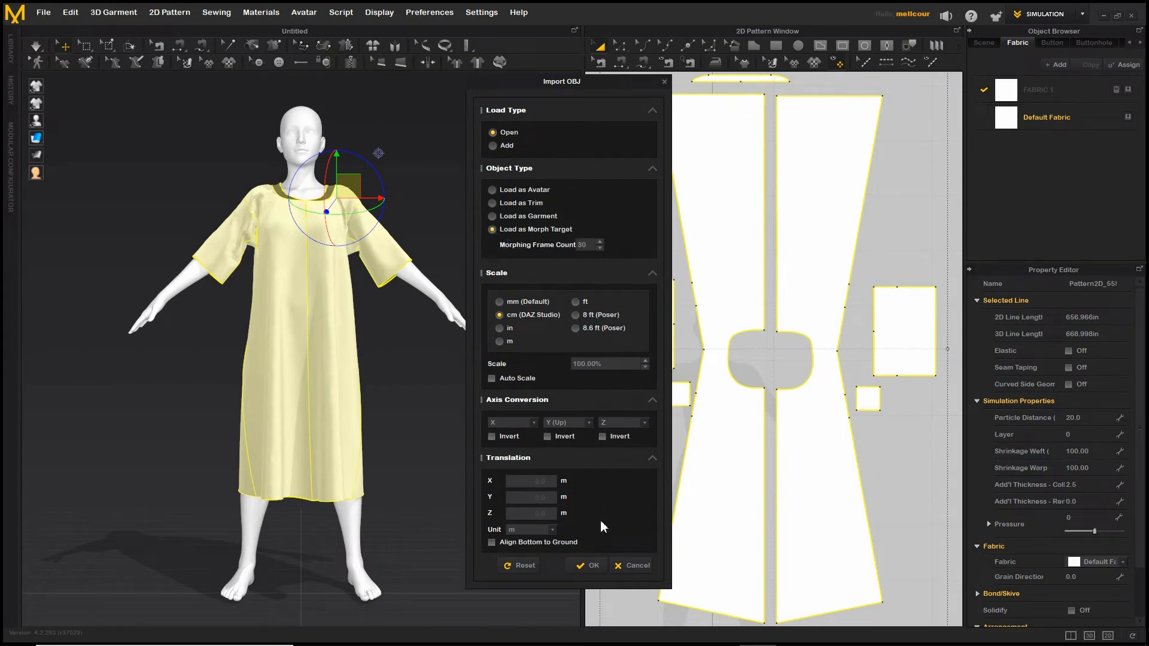
left_click(593, 565)
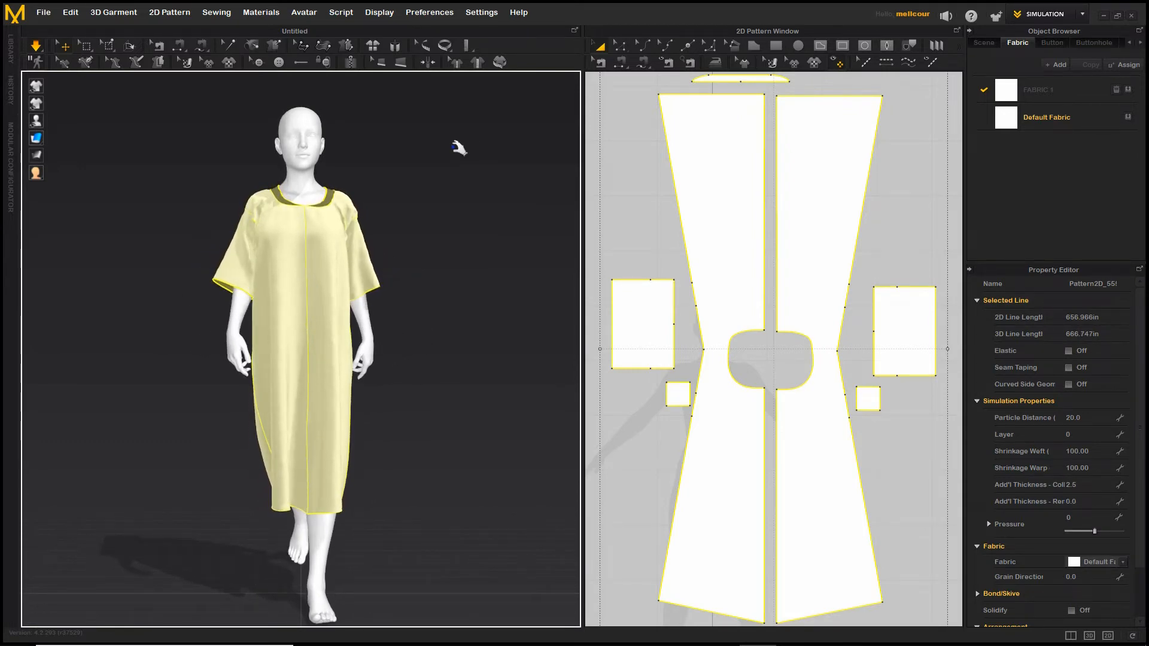
Step: Export the draped garment without avatars as Garment.obj, as a welded, thin single object at cm (DAZ Studio) scale
left_click(43, 13)
mouse_move(90, 168)
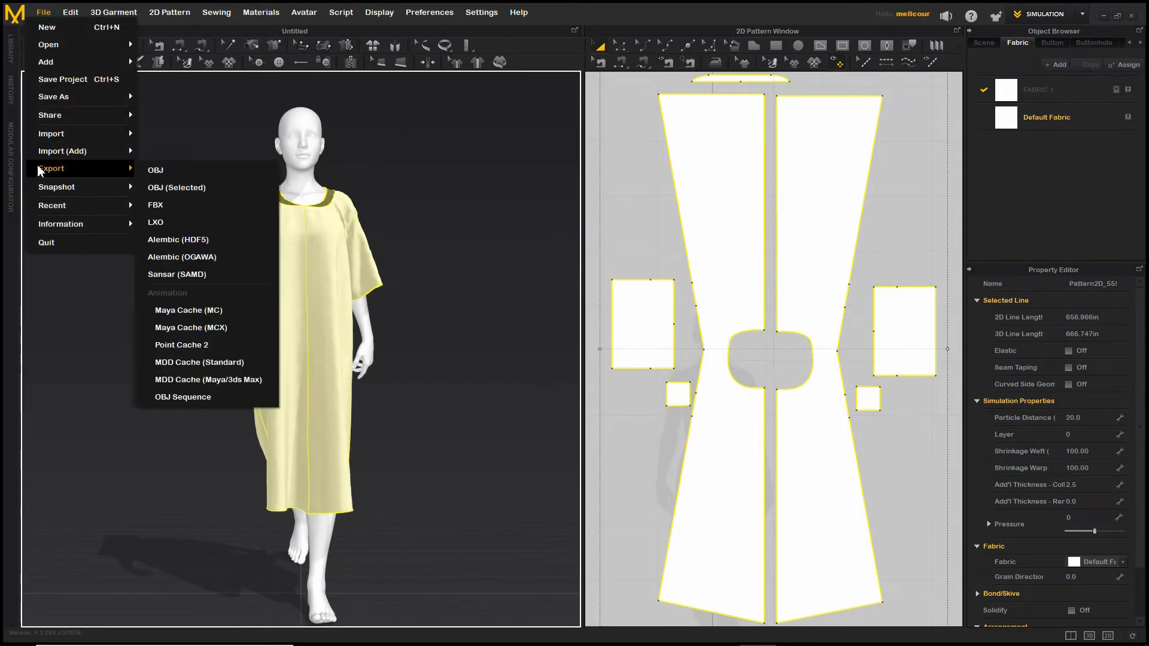
left_click(181, 170)
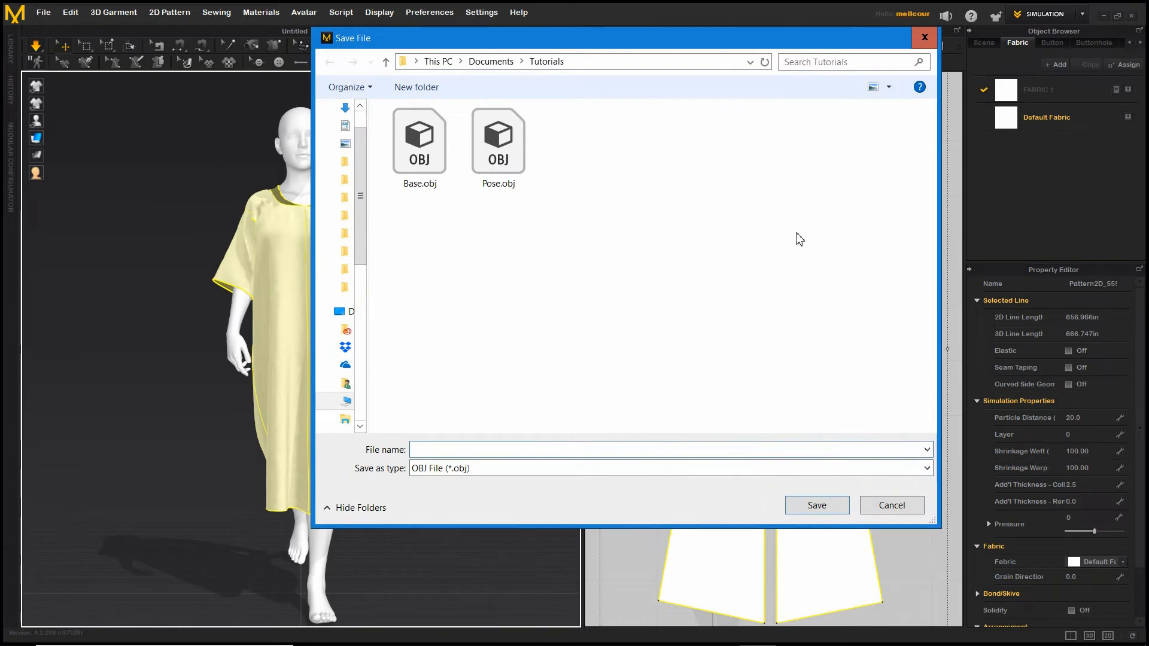
type("Garme")
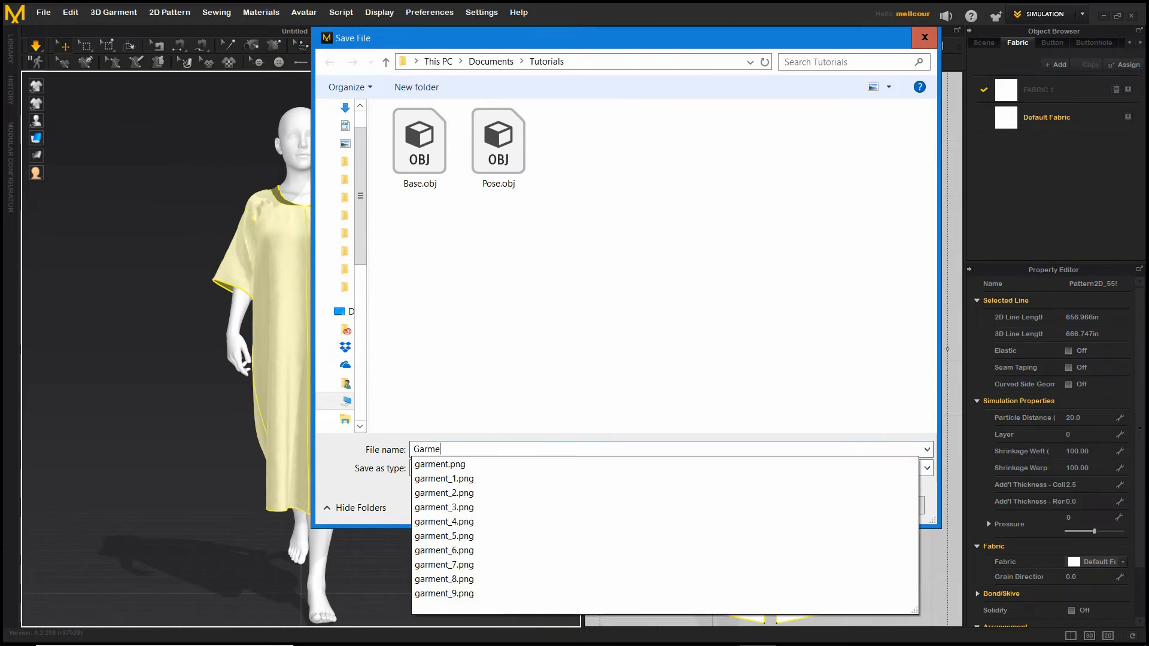
type("nt")
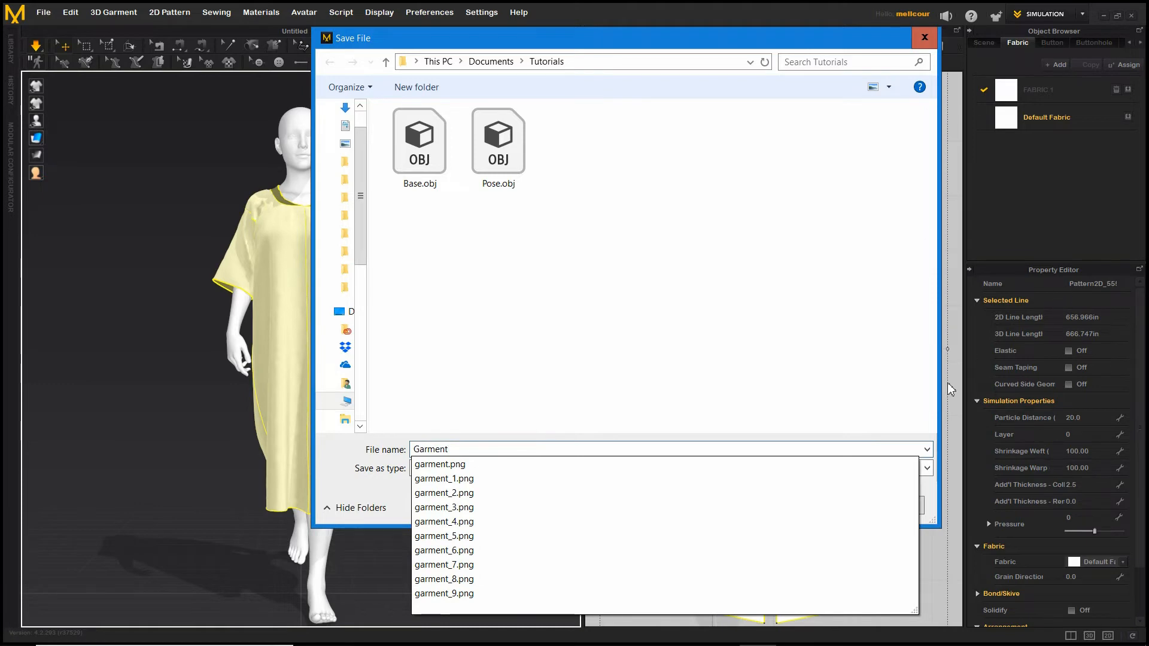
left_click(927, 497)
left_click(817, 505)
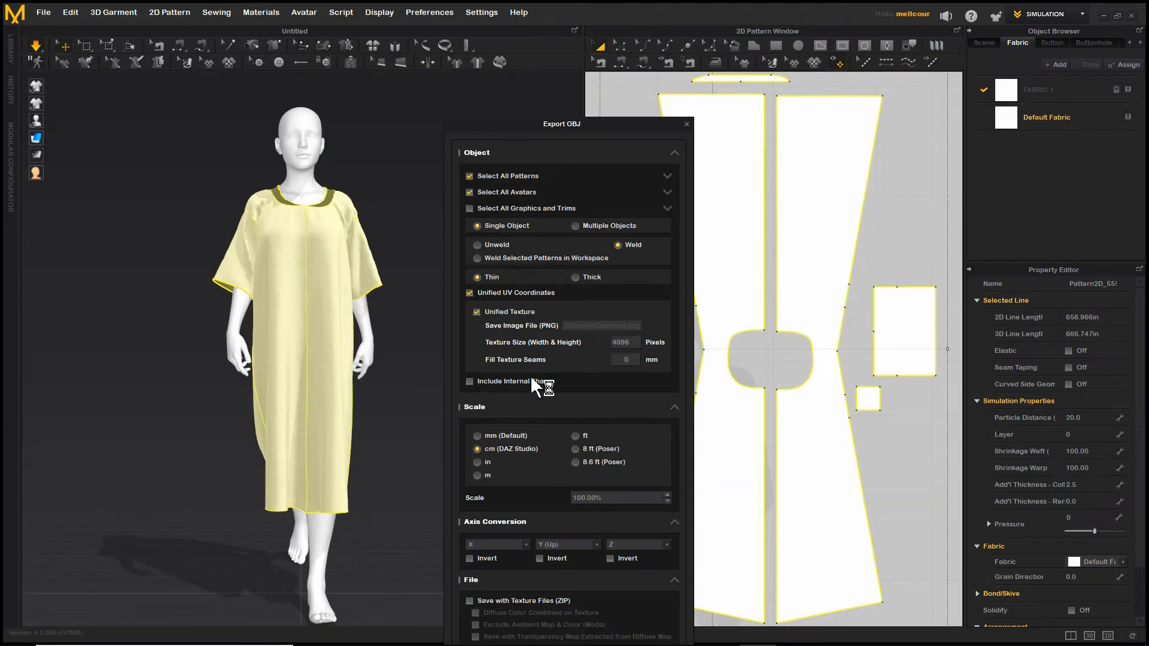
left_click_drag(521, 128, 413, 61)
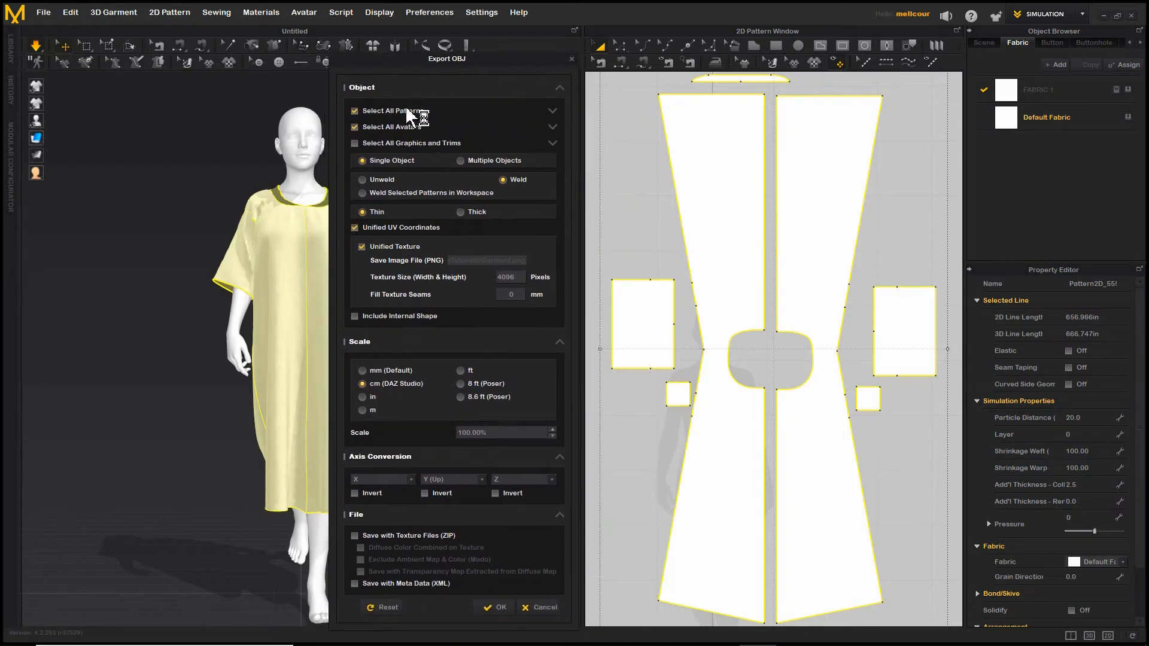
left_click(354, 127)
left_click(496, 608)
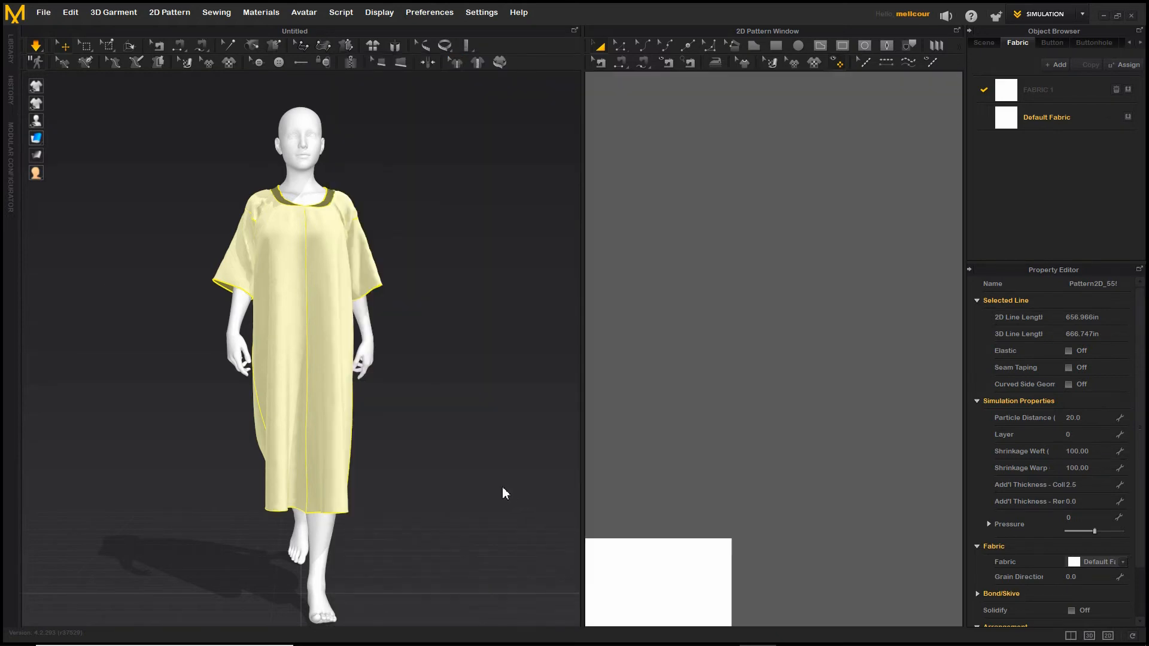
Step: Switch to DAZ Studio and import Garment.obj with the Custom preset at 100% scale
left_click(720, 630)
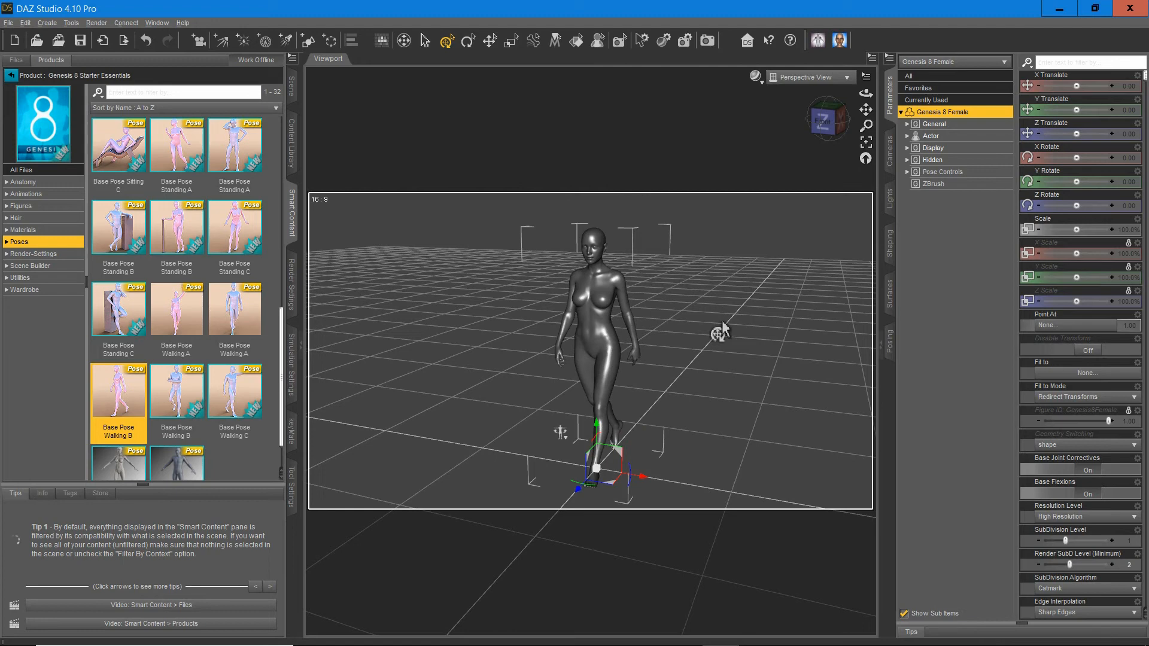
left_click(8, 24)
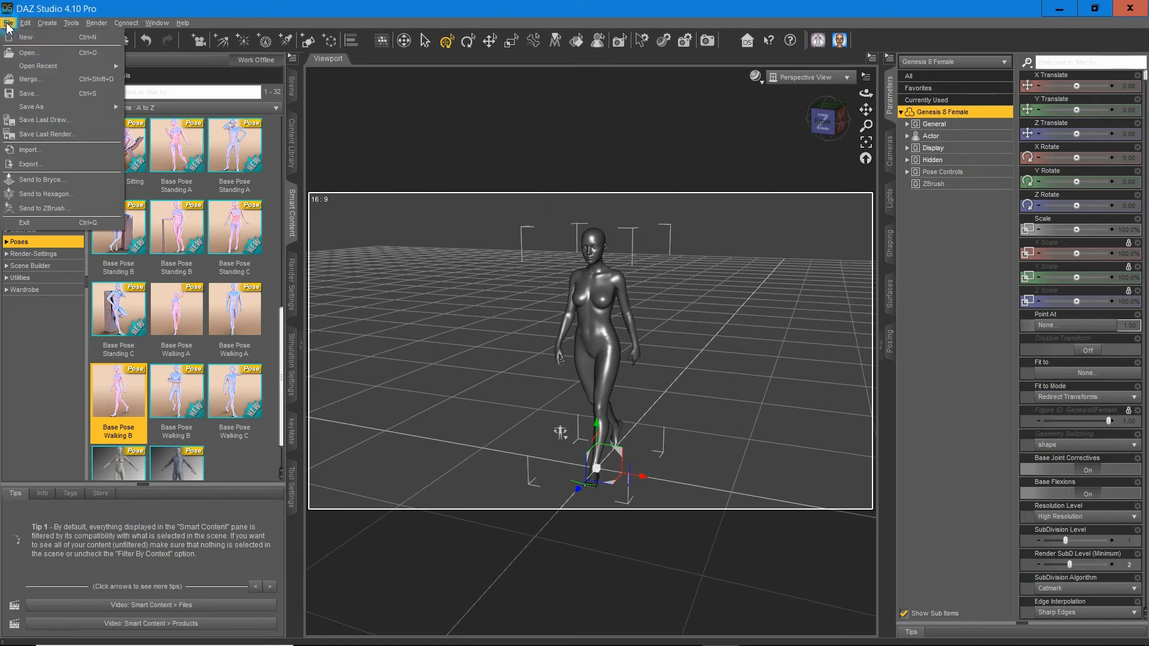
left_click(29, 150)
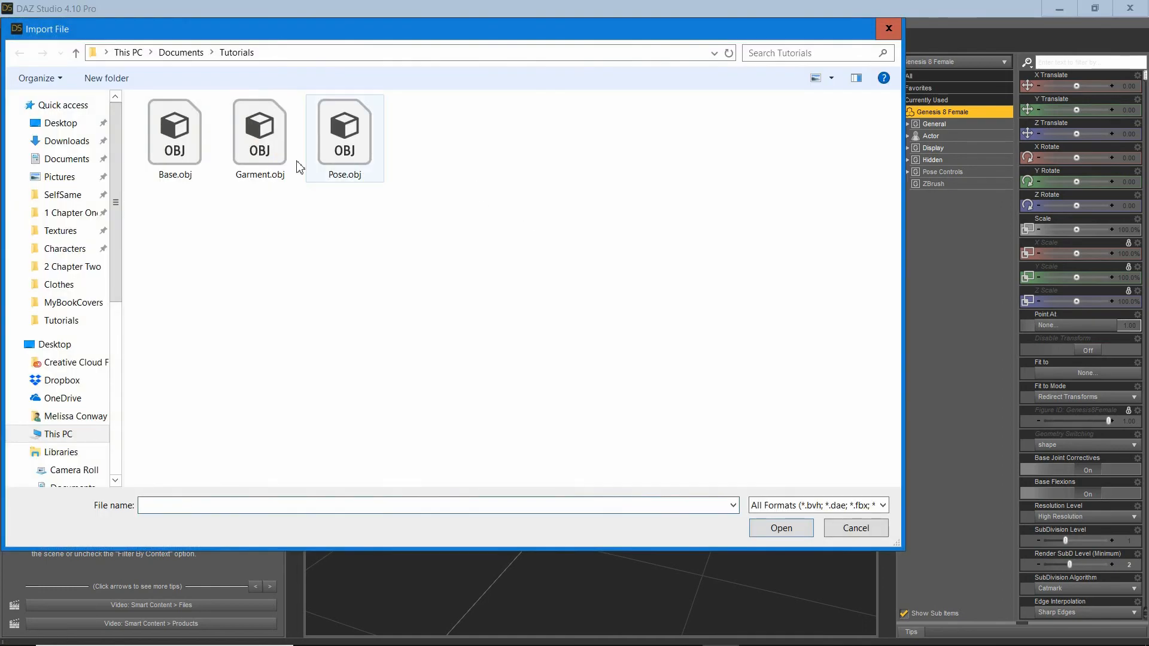
double_click(281, 155)
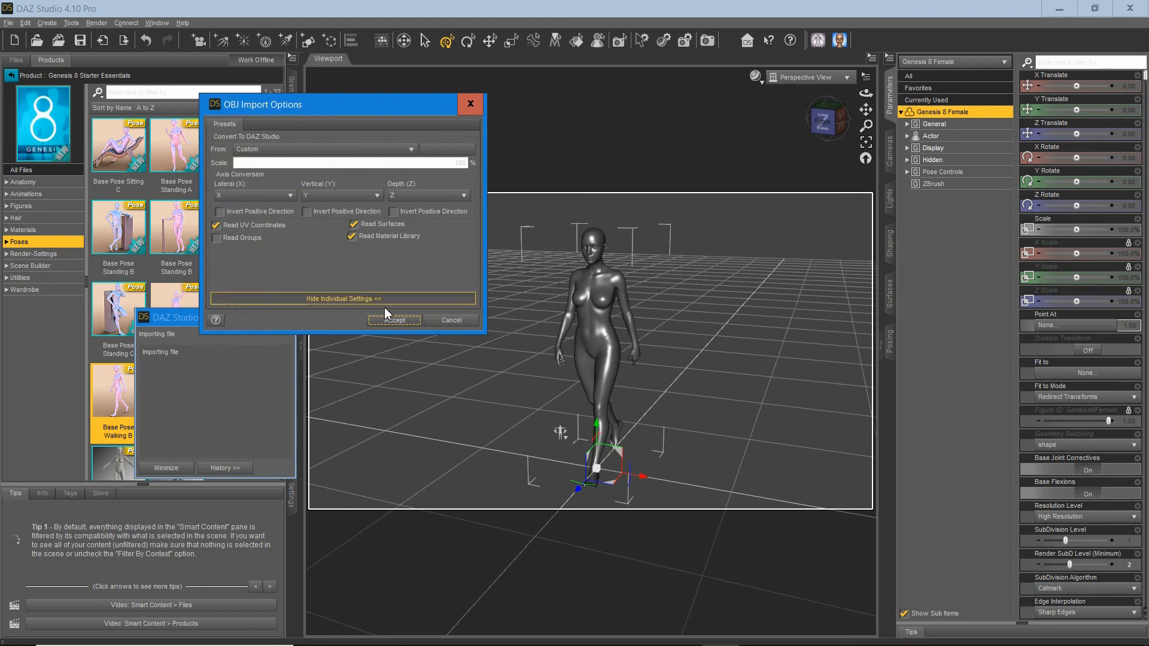
left_click(395, 320)
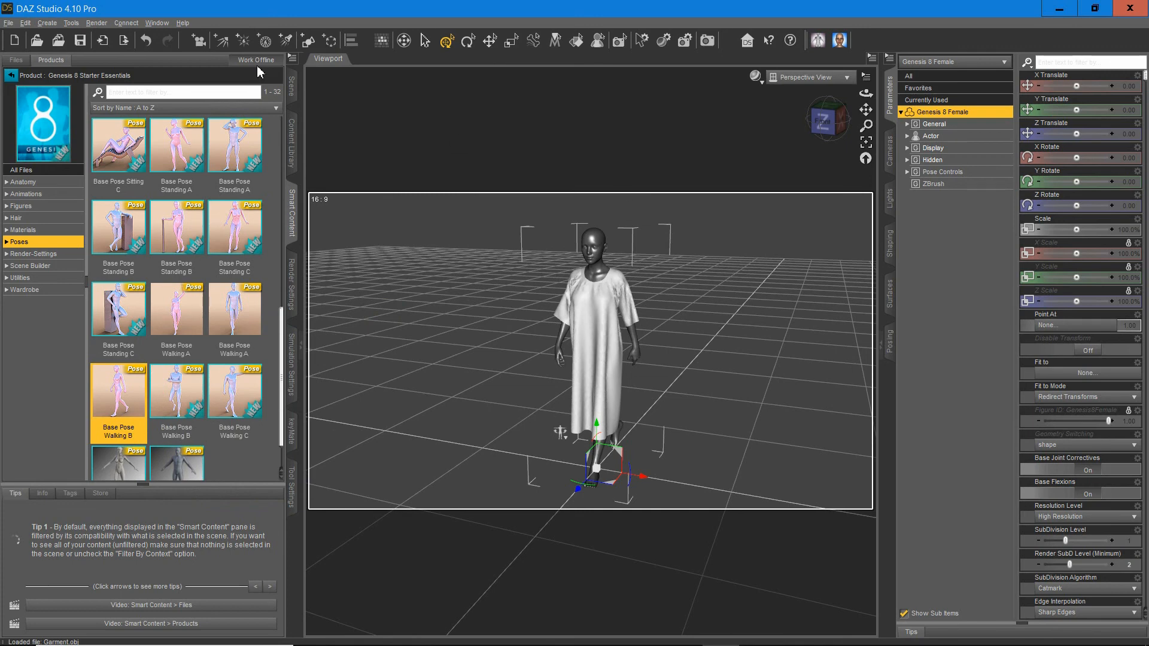
Step: Parent the Garment object to Genesis 8 Female and move the figure to about -34 along the X axis
left_click(292, 87)
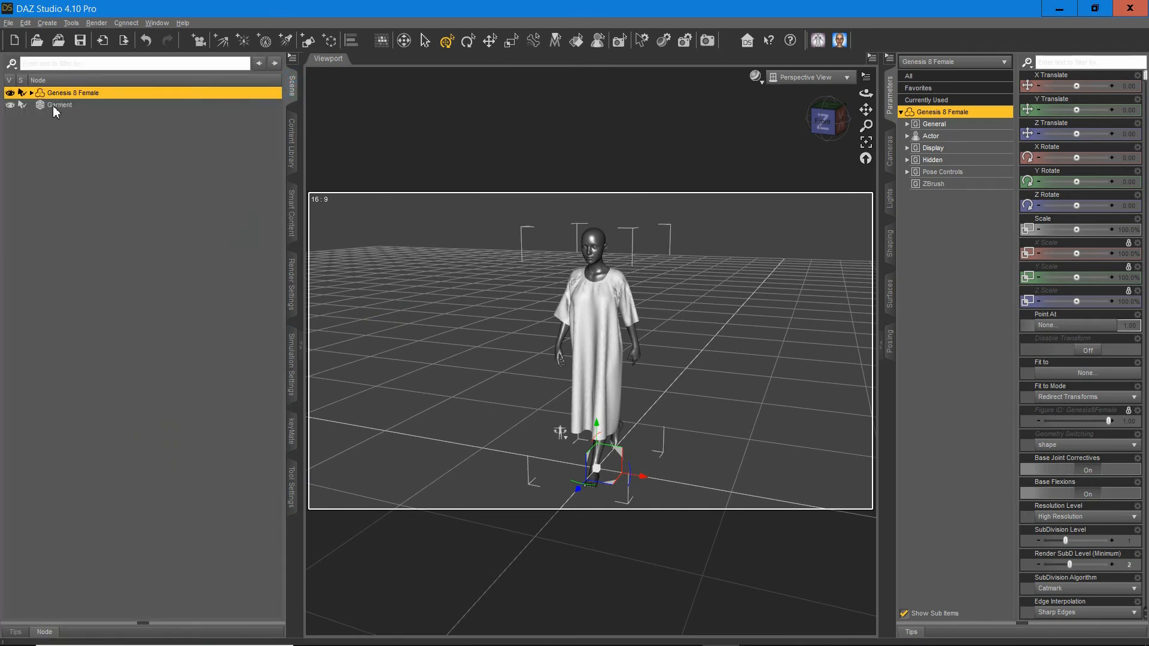
left_click_drag(53, 105, 75, 96)
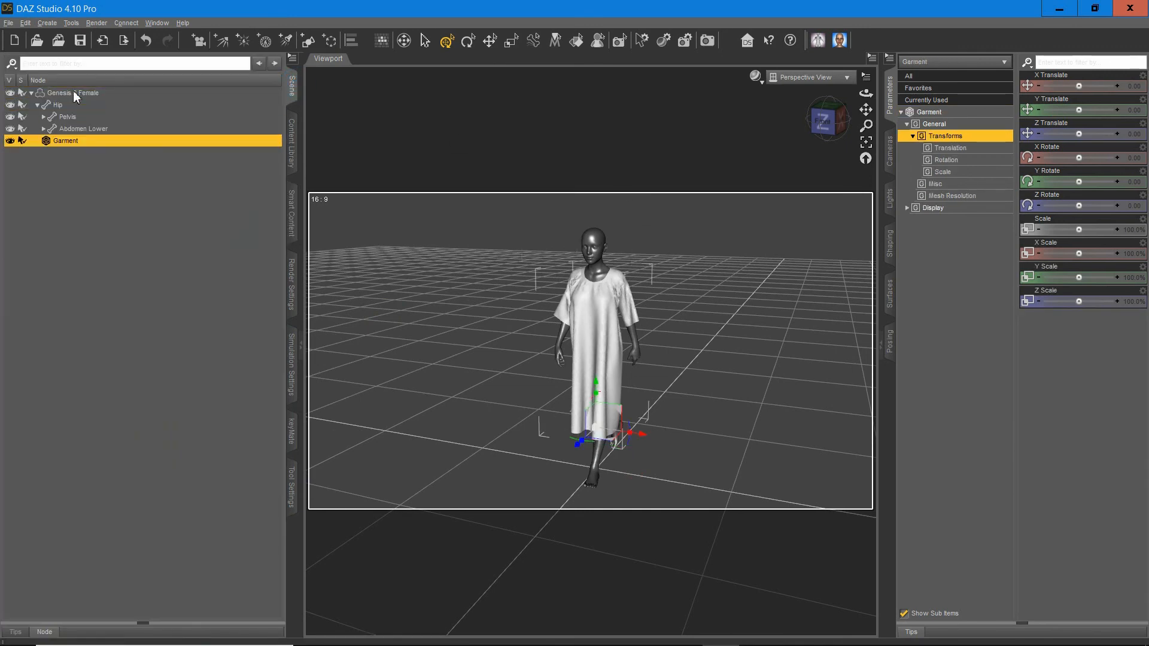
left_click(74, 96)
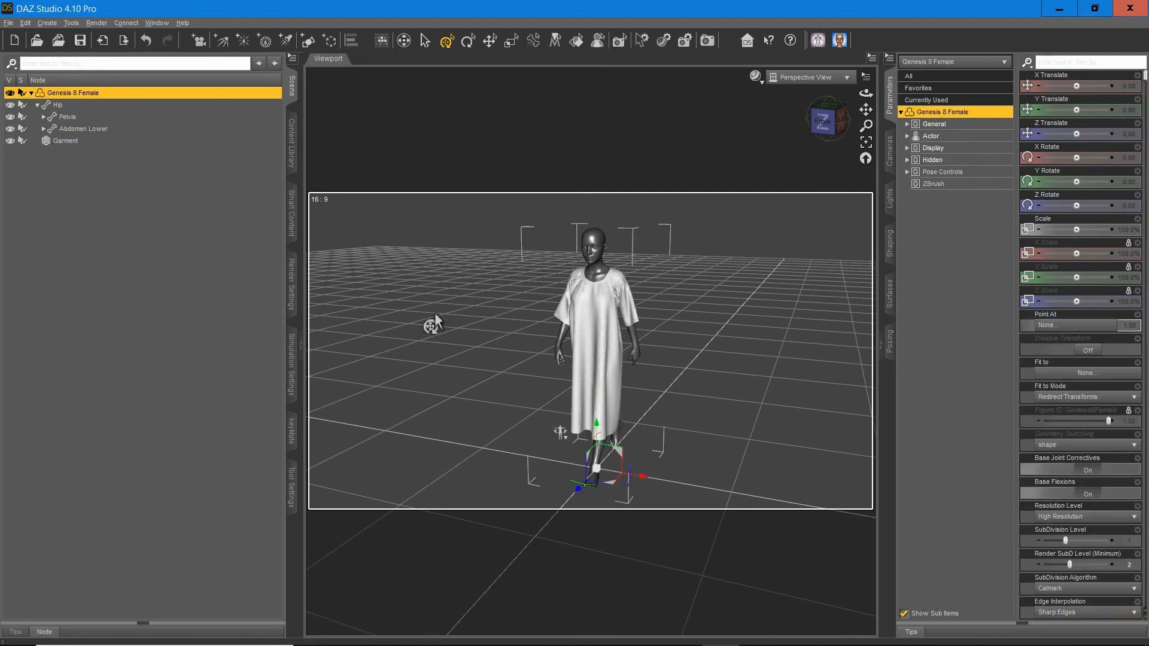
left_click_drag(644, 482, 599, 480)
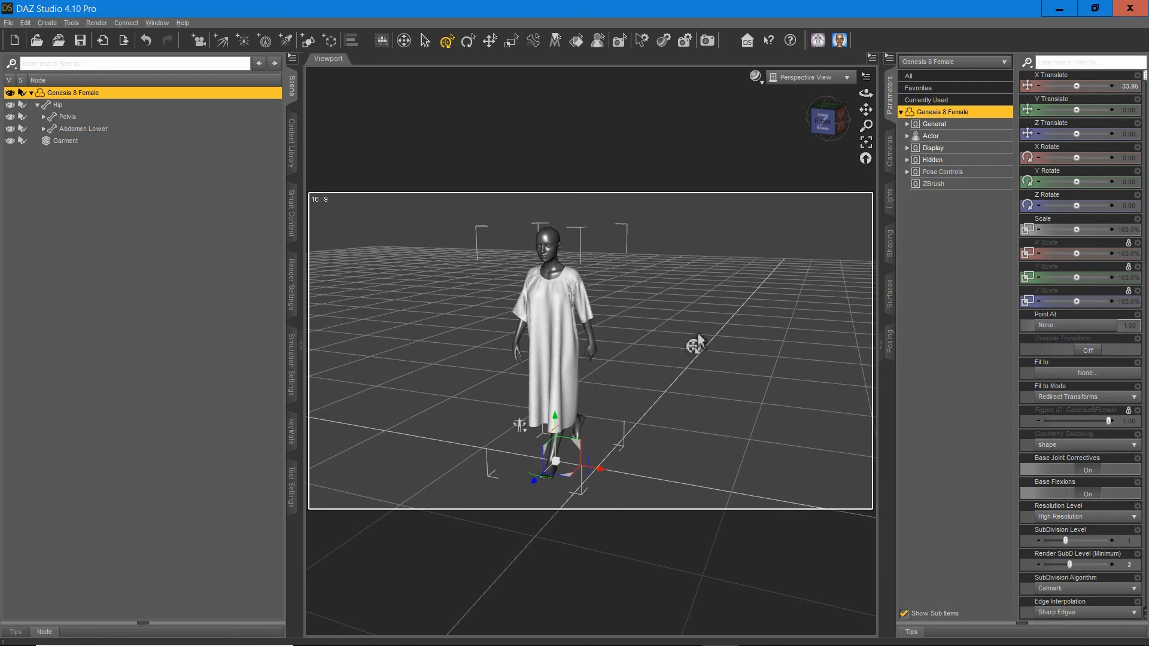
Step: Select one front surface of the garment on the figure with the Surface Selection tool
left_click(576, 43)
left_click(556, 303)
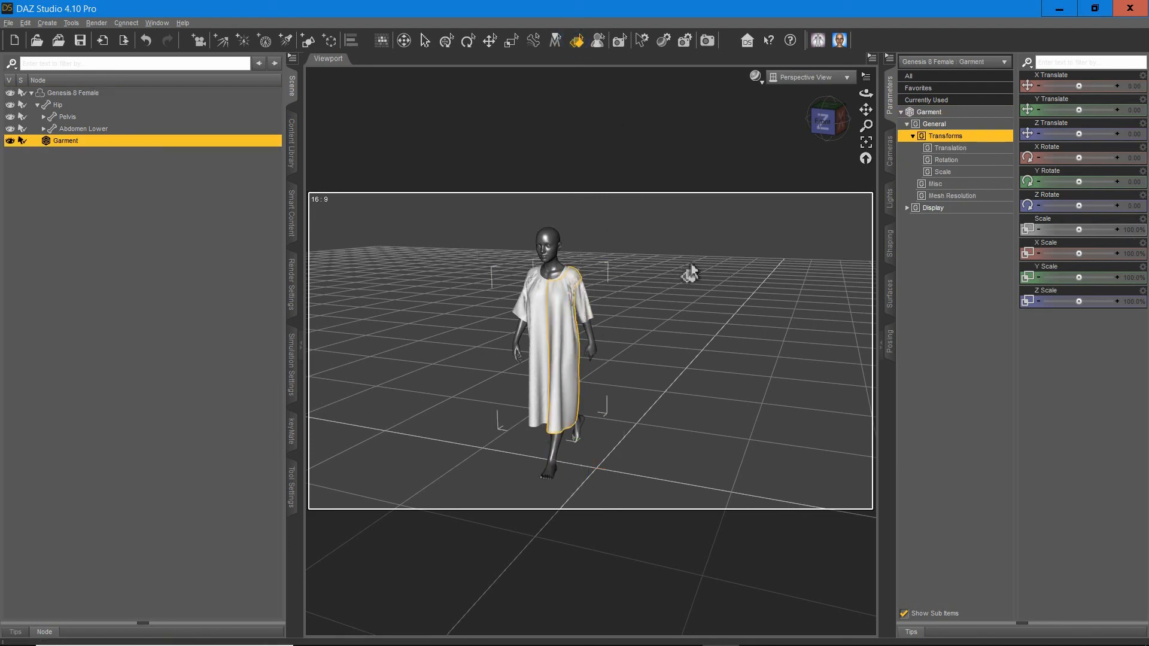